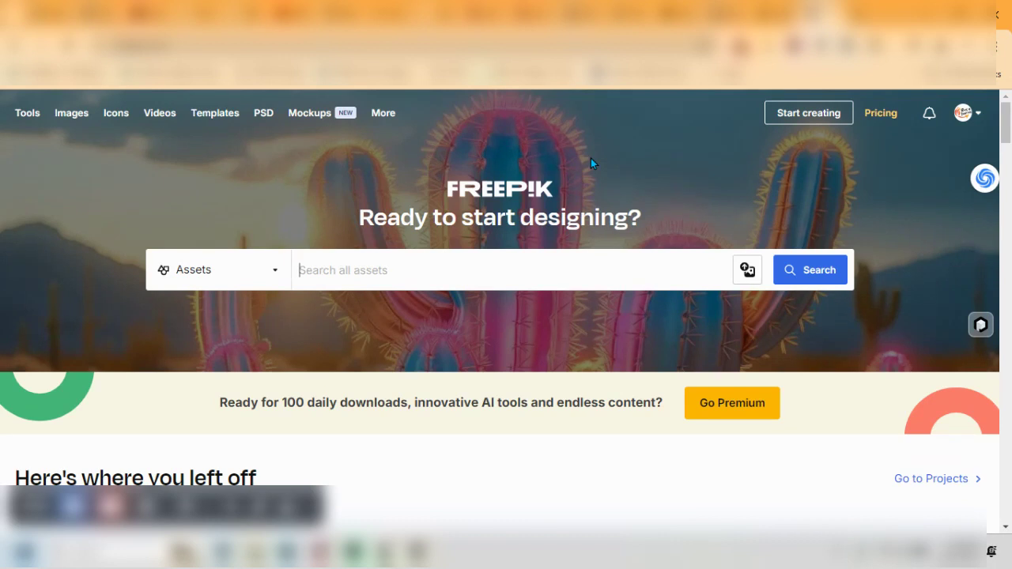
Step: Go to freepik.com, start creating, and open the AI image generator in Pikaso
{"action": "left_click", "coordinate": [179, 44]}
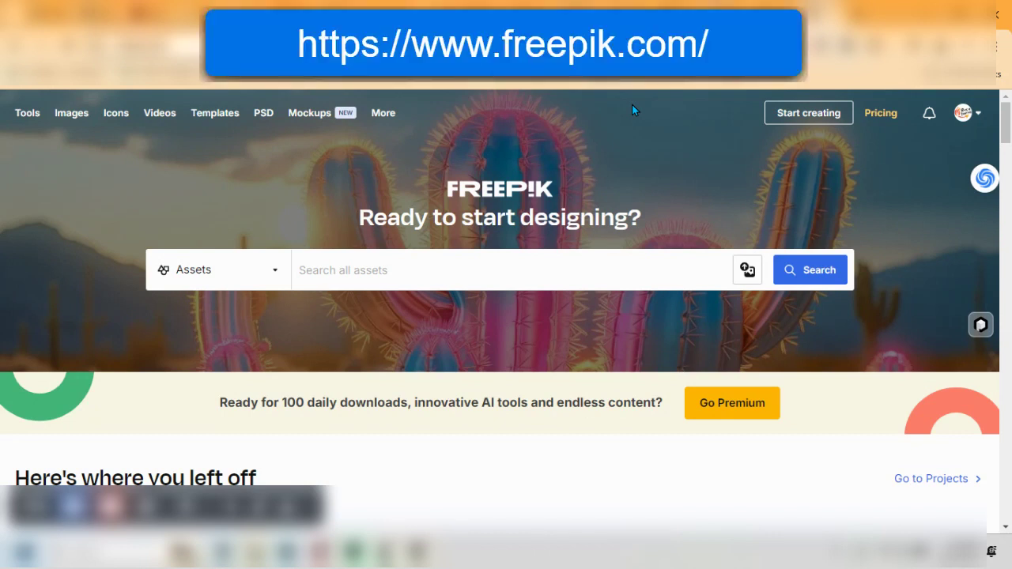
{"action": "left_click", "coordinate": [798, 113]}
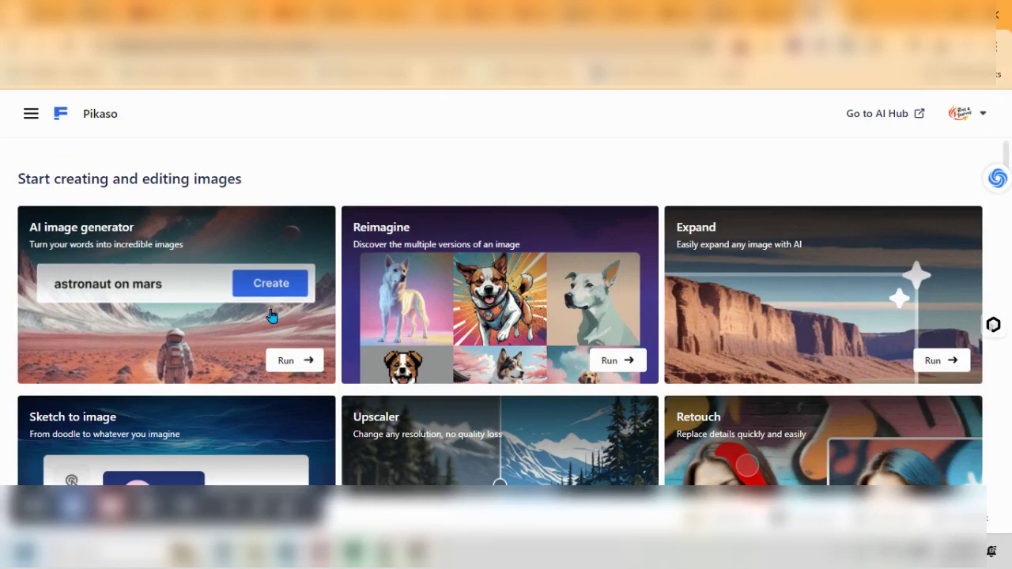
{"action": "left_click", "coordinate": [95, 229]}
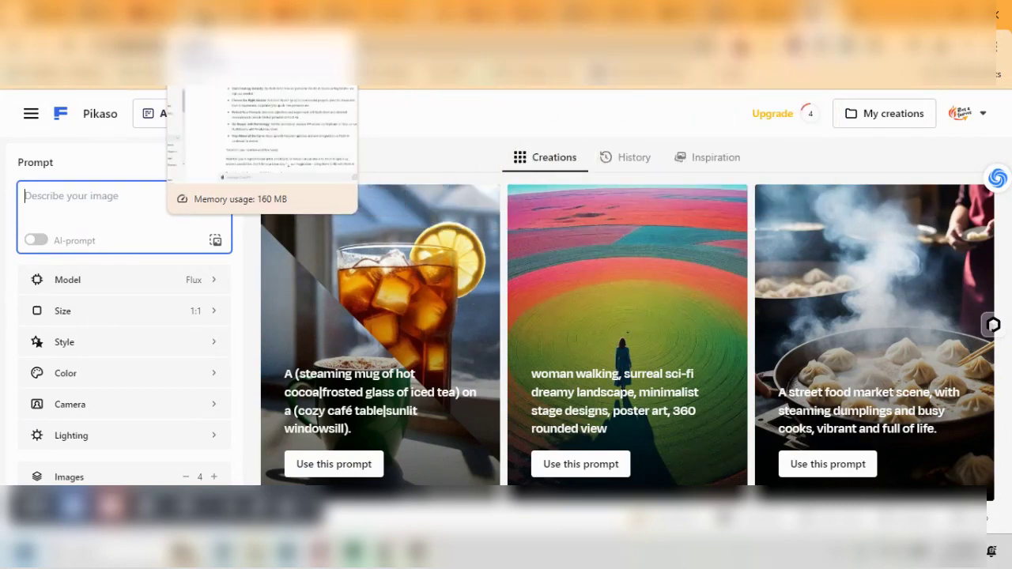
Step: Switch to PromptHero, browse the FLUX prompt gallery, and open the female superhero image with the Prompt Hero logo on her chest
{"action": "left_click", "coordinate": [162, 18]}
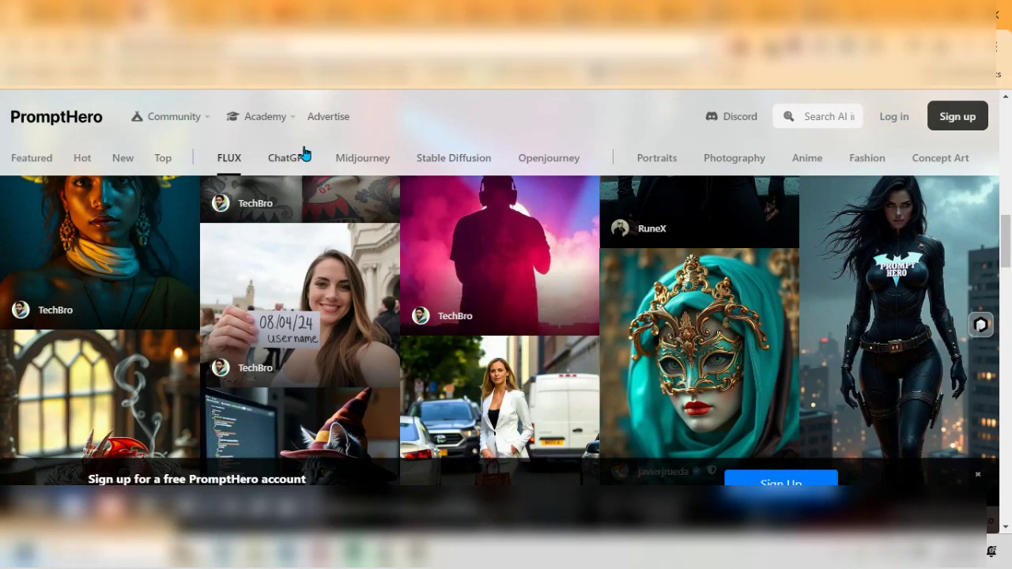
{"action": "scroll", "coordinate": [519, 232], "scroll_direction": "down", "scroll_amount": 3}
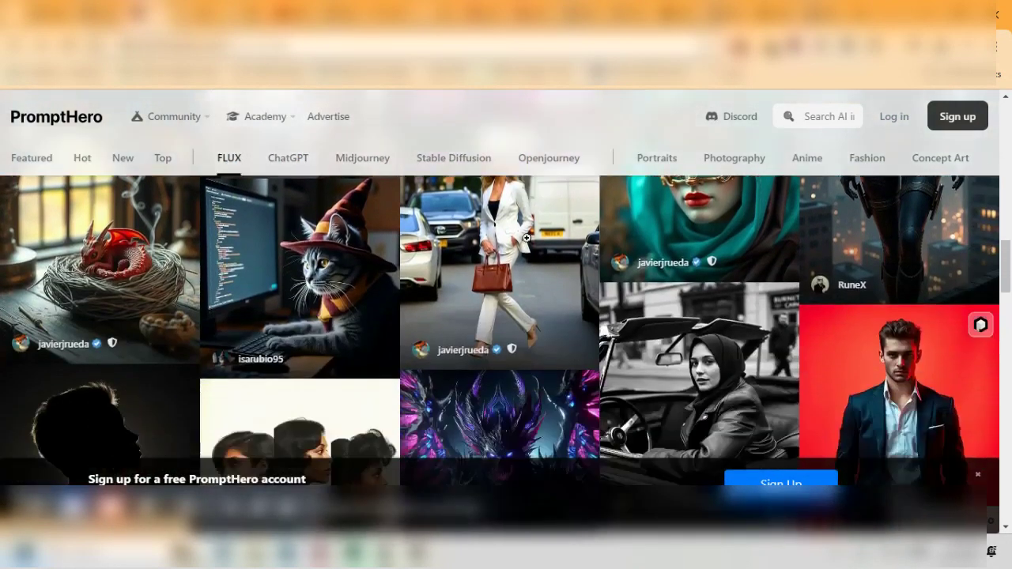
{"action": "scroll", "coordinate": [527, 237], "scroll_direction": "down", "scroll_amount": 5}
{"action": "scroll", "coordinate": [526, 237], "scroll_direction": "up", "scroll_amount": 5}
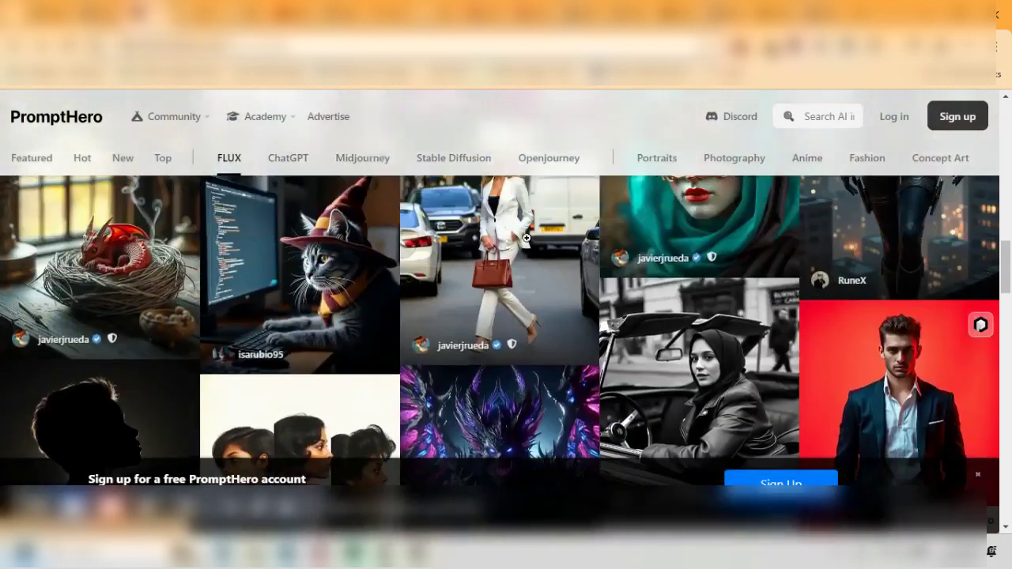
{"action": "scroll", "coordinate": [526, 237], "scroll_direction": "up", "scroll_amount": 5}
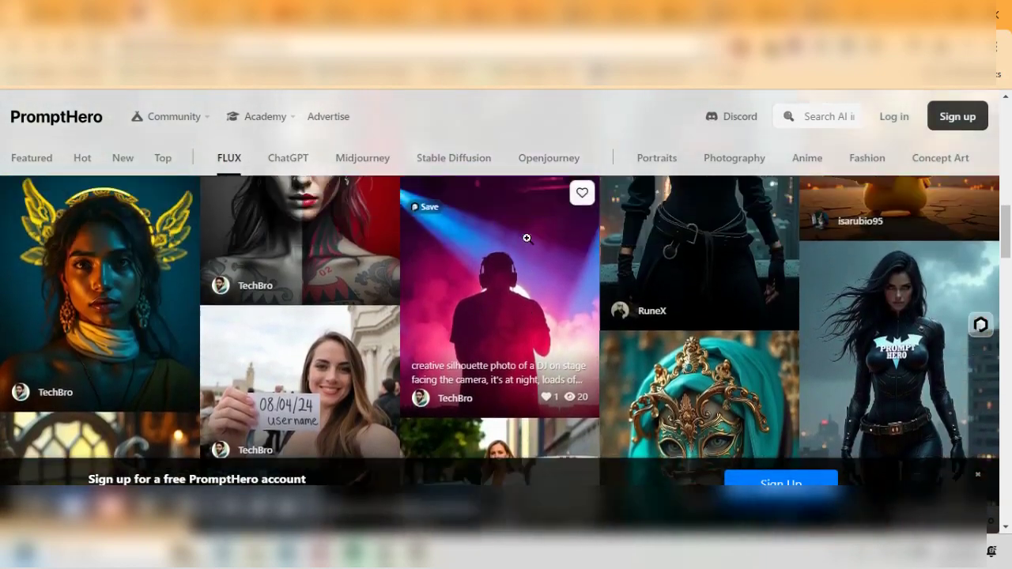
{"action": "scroll", "coordinate": [526, 238], "scroll_direction": "down", "scroll_amount": 5}
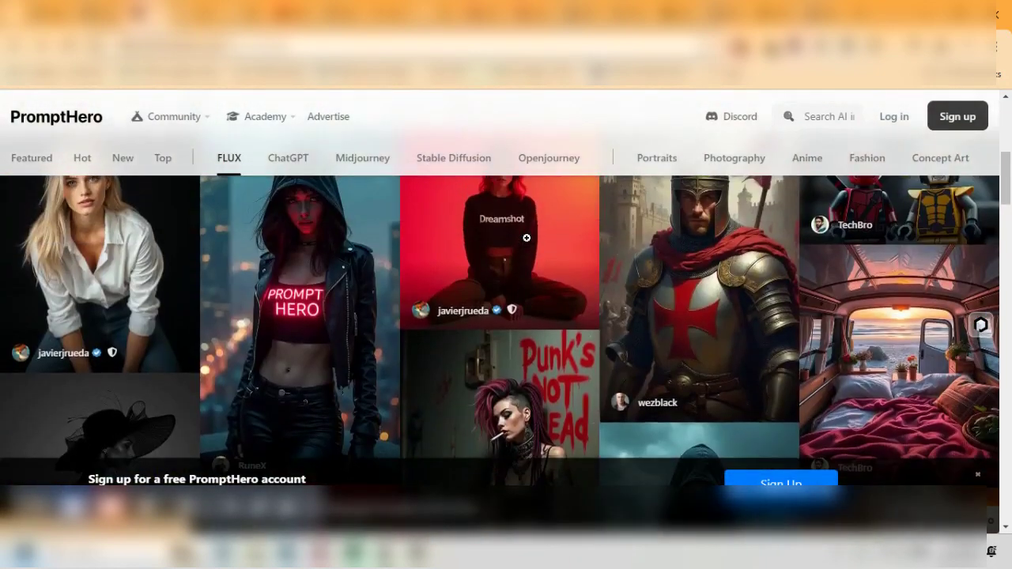
{"action": "scroll", "coordinate": [526, 237], "scroll_direction": "up", "scroll_amount": 5}
{"action": "scroll", "coordinate": [526, 237], "scroll_direction": "down", "scroll_amount": 6}
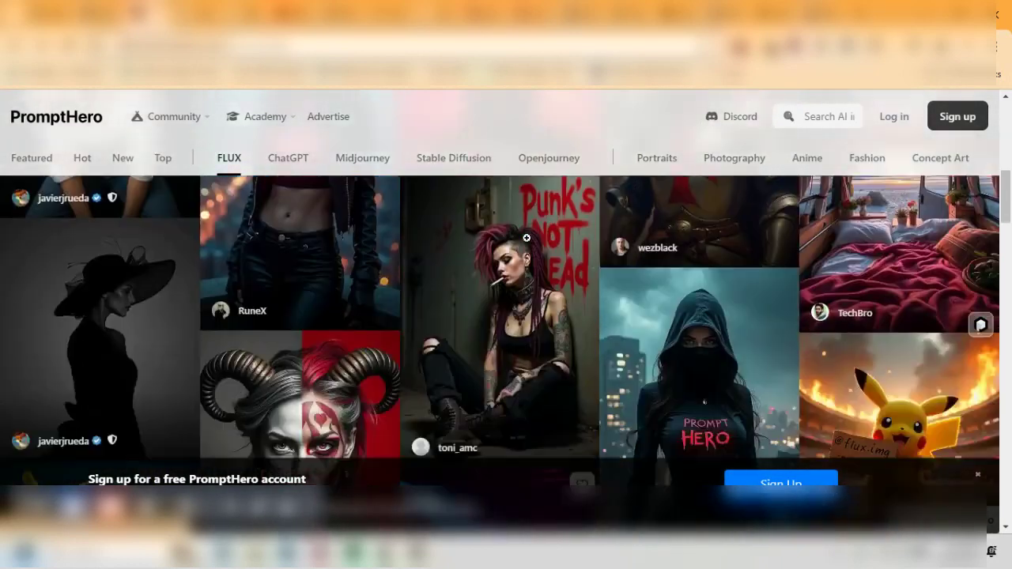
{"action": "scroll", "coordinate": [666, 368], "scroll_direction": "down", "scroll_amount": 5}
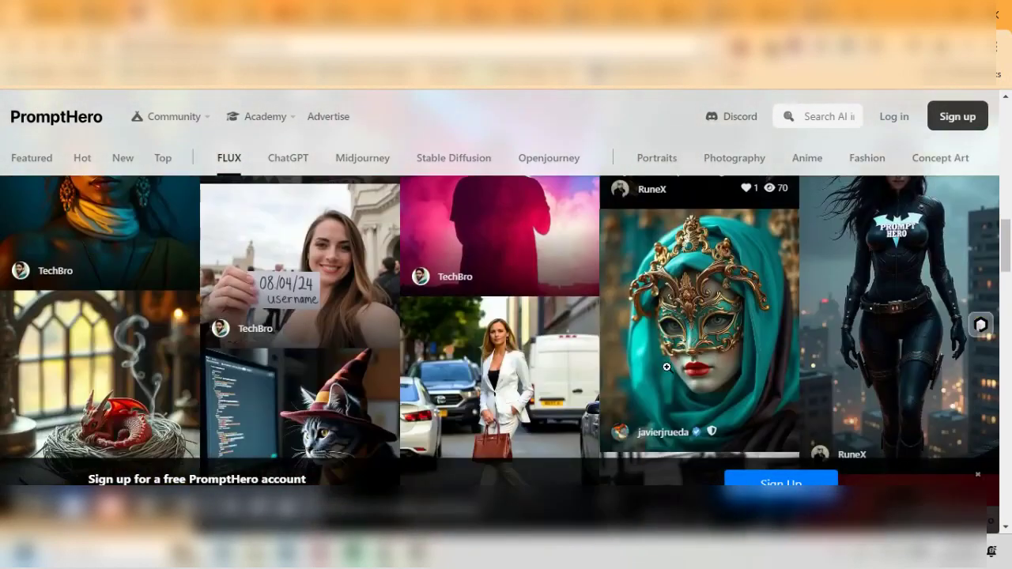
{"action": "left_click", "coordinate": [887, 314]}
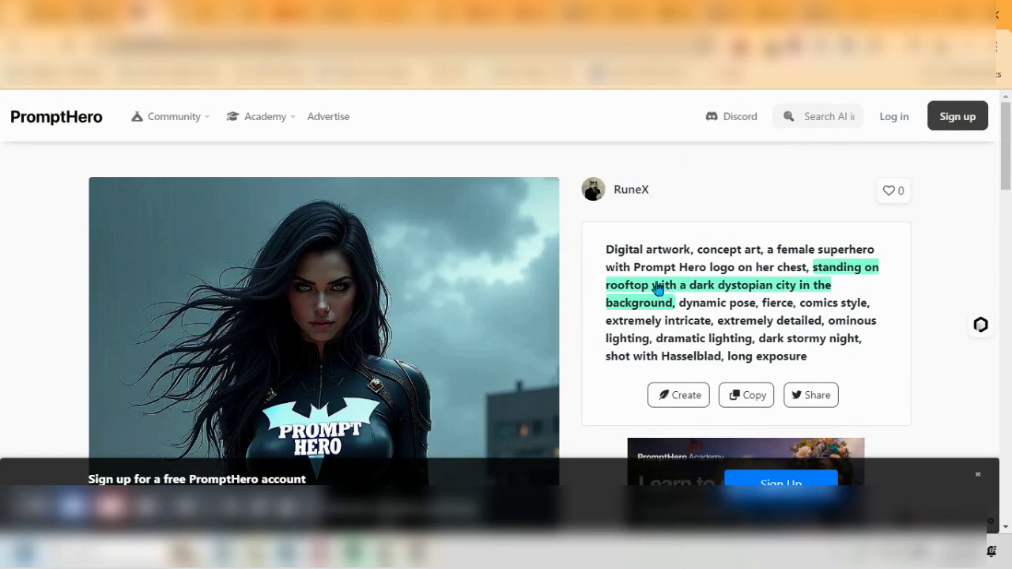
Step: Copy the full female superhero prompt from PromptHero and paste it as the image description in Pikaso's AI image generator
{"action": "left_click_drag", "start_coordinate": [592, 249], "coordinate": [864, 366]}
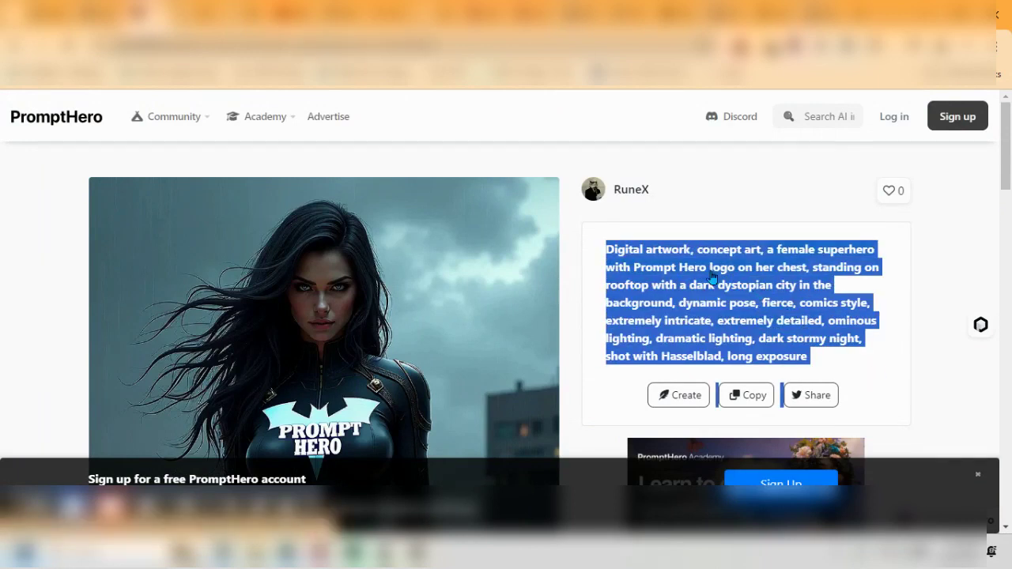
{"action": "left_click", "coordinate": [706, 276]}
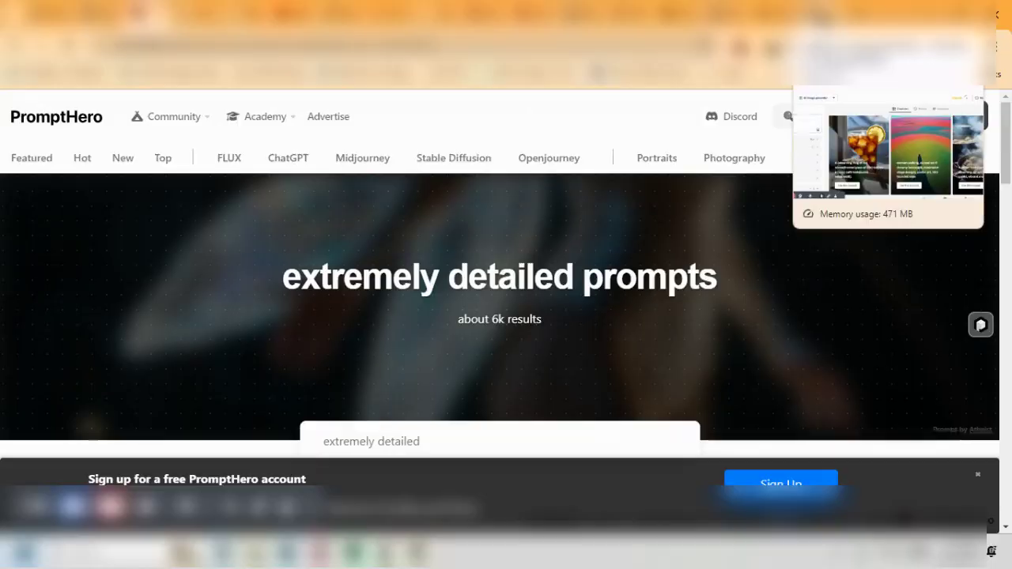
{"action": "left_click", "coordinate": [819, 35]}
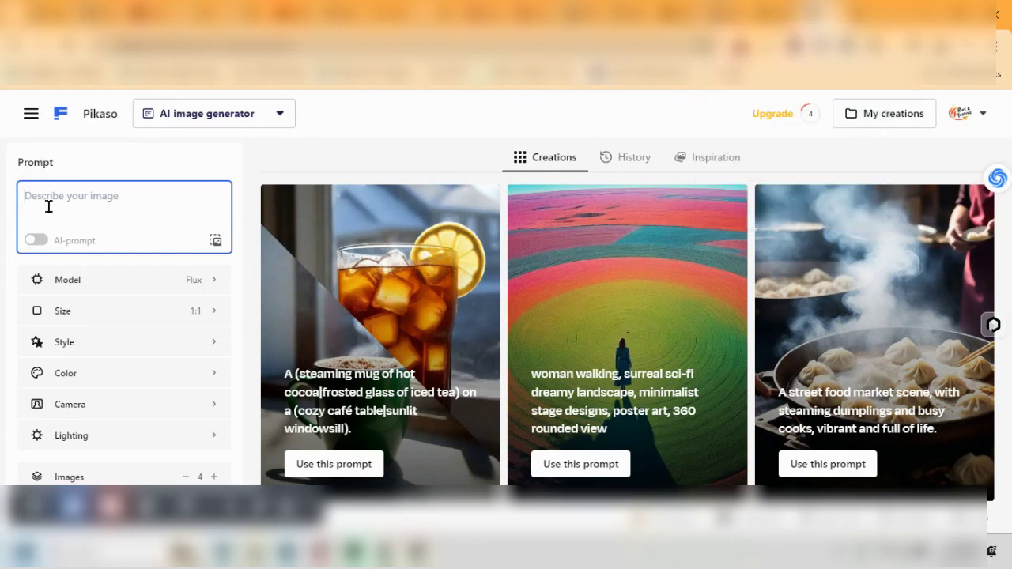
{"action": "key", "text": "ctrl+v"}
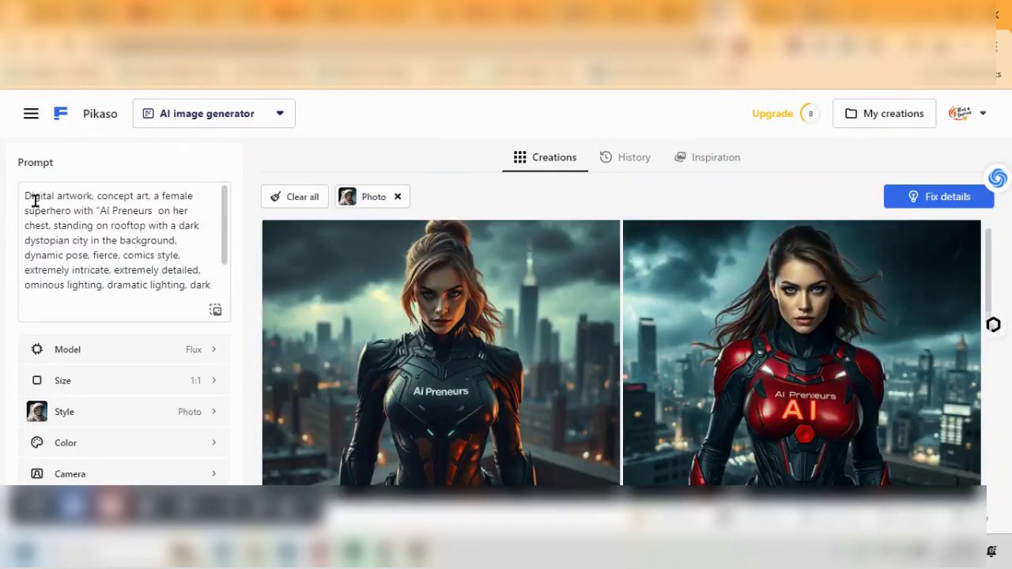
Step: Examine the superhero prompt naming "AI Preneurs" and compare the images generated from it
{"action": "left_click_drag", "start_coordinate": [23, 197], "coordinate": [193, 282]}
{"action": "scroll", "coordinate": [625, 320], "scroll_direction": "down", "scroll_amount": 1}
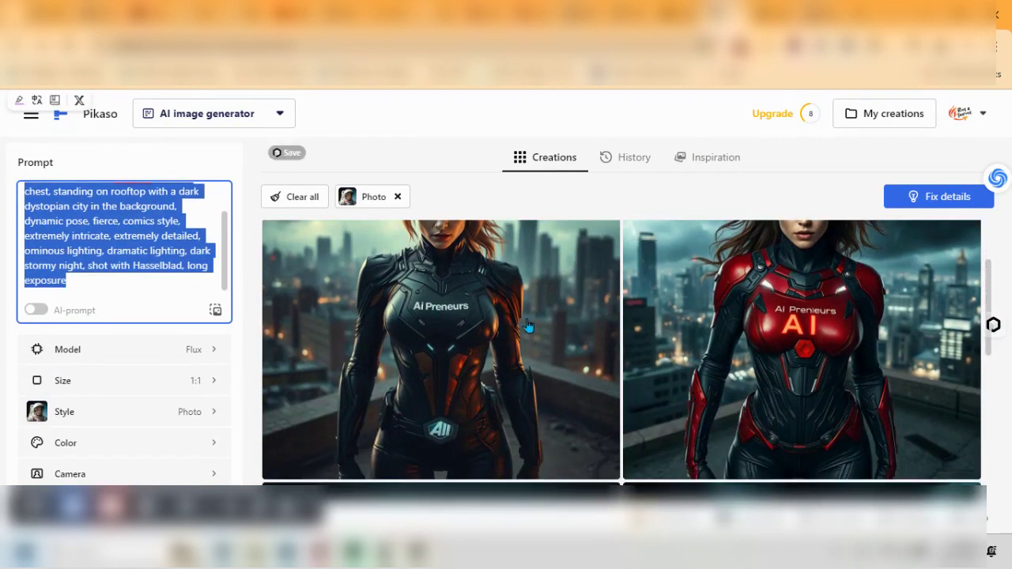
{"action": "scroll", "coordinate": [559, 339], "scroll_direction": "up", "scroll_amount": 1}
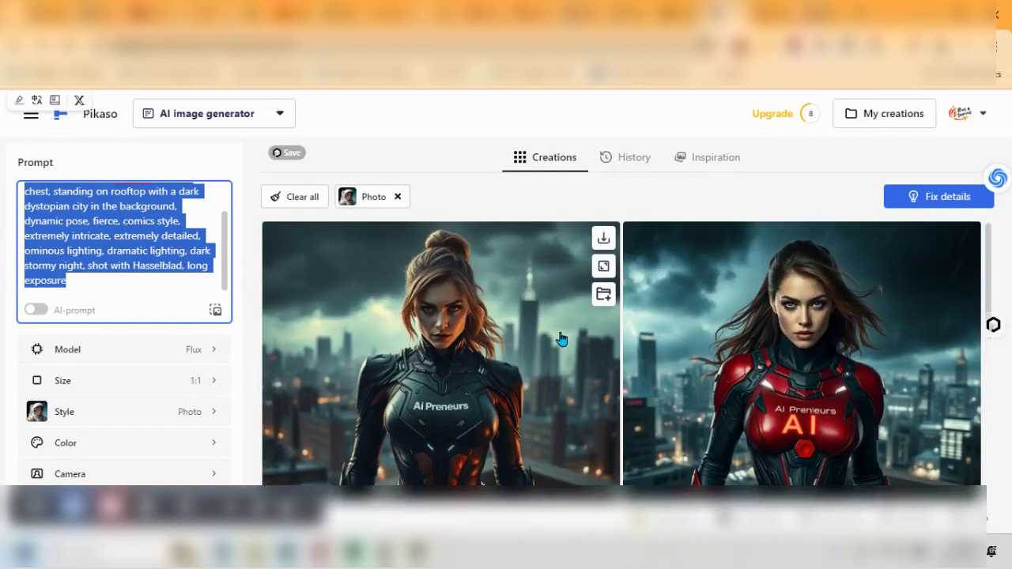
{"action": "scroll", "coordinate": [559, 339], "scroll_direction": "down", "scroll_amount": 10}
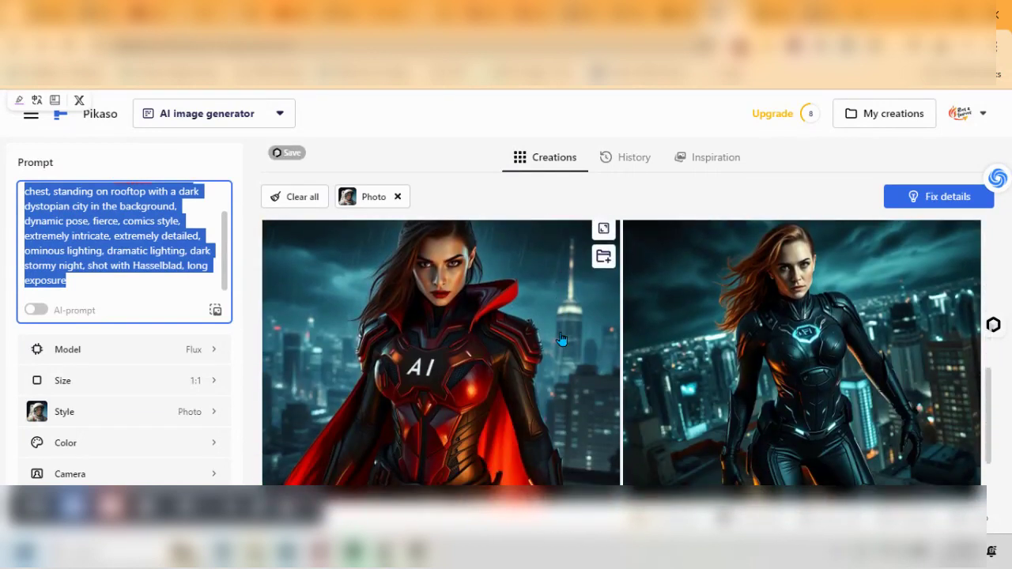
{"action": "scroll", "coordinate": [559, 338], "scroll_direction": "up", "scroll_amount": 1}
{"action": "scroll", "coordinate": [559, 338], "scroll_direction": "down", "scroll_amount": 1}
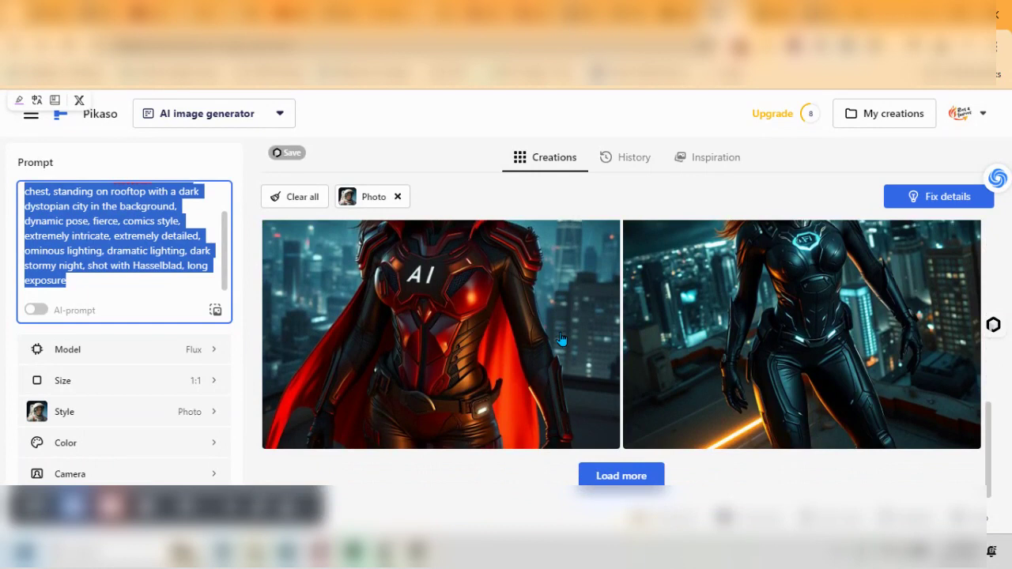
{"action": "scroll", "coordinate": [560, 339], "scroll_direction": "up", "scroll_amount": 5}
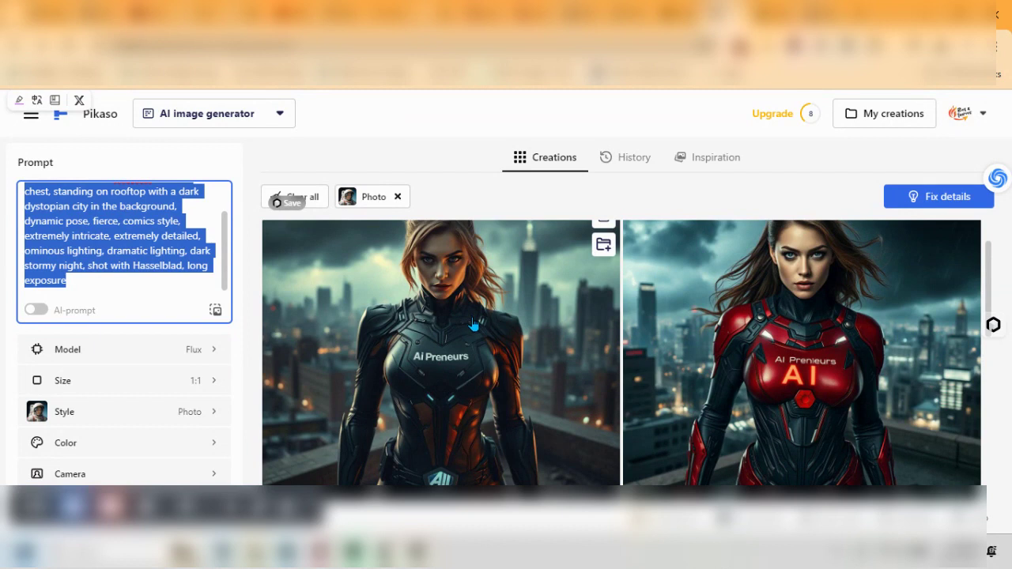
{"action": "scroll", "coordinate": [473, 324], "scroll_direction": "up", "scroll_amount": 1}
{"action": "mouse_move", "coordinate": [809, 117]}
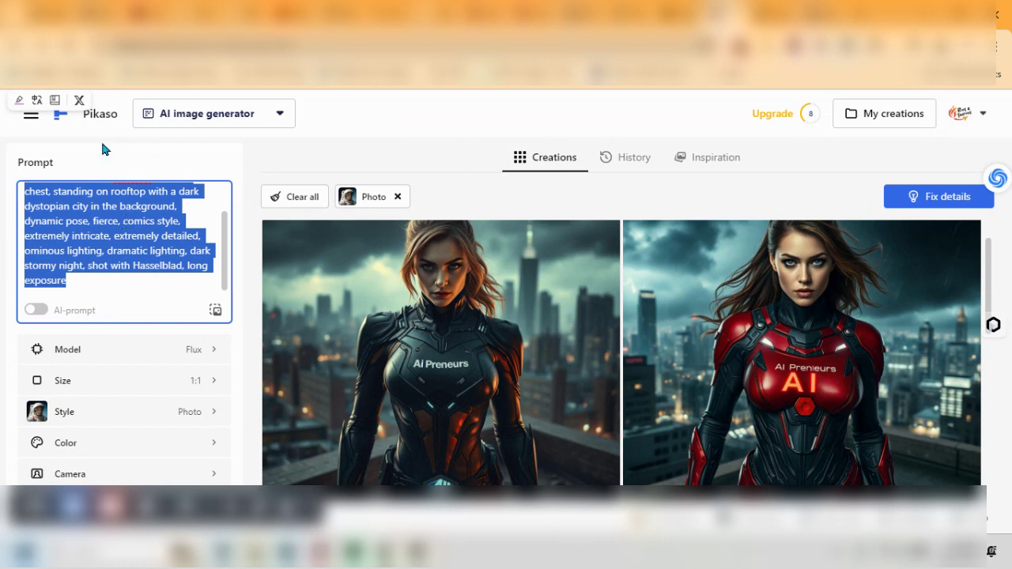
Step: Review the generator's model, size, style, color and camera options, and choose Flux as the model
{"action": "left_click", "coordinate": [148, 354]}
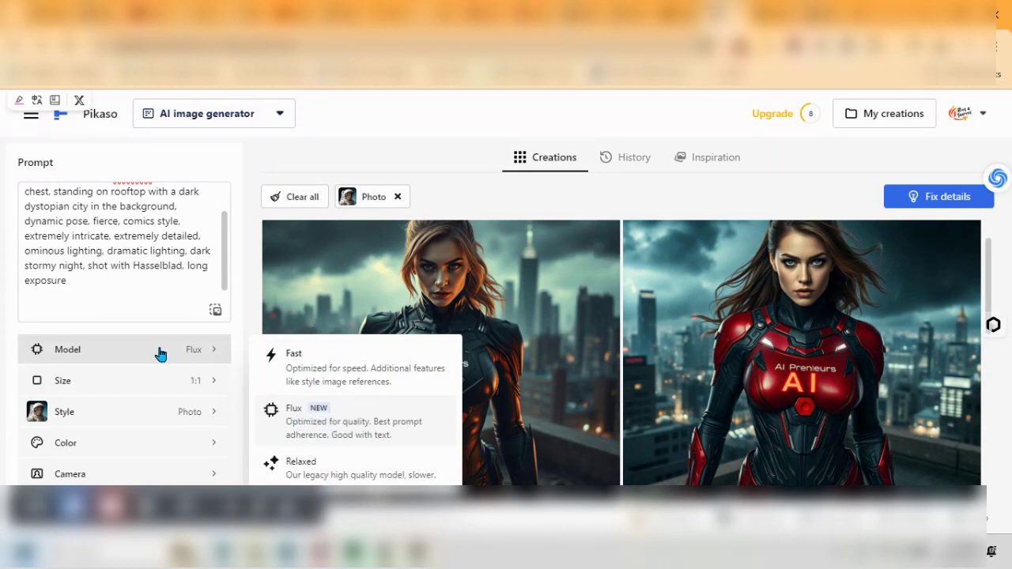
{"action": "left_click", "coordinate": [125, 382]}
{"action": "left_click", "coordinate": [120, 406]}
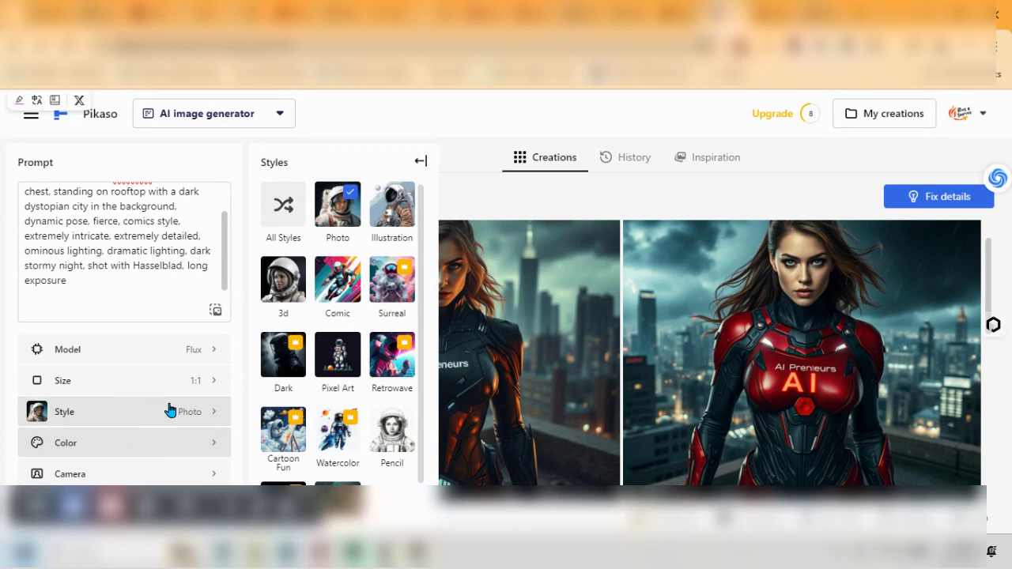
{"action": "left_click", "coordinate": [150, 444]}
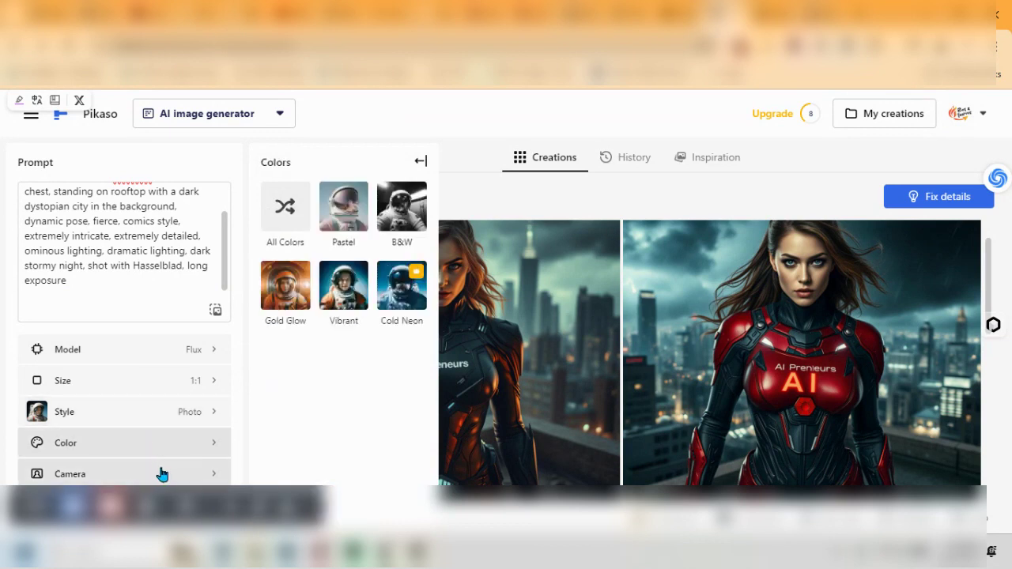
{"action": "left_click", "coordinate": [161, 474]}
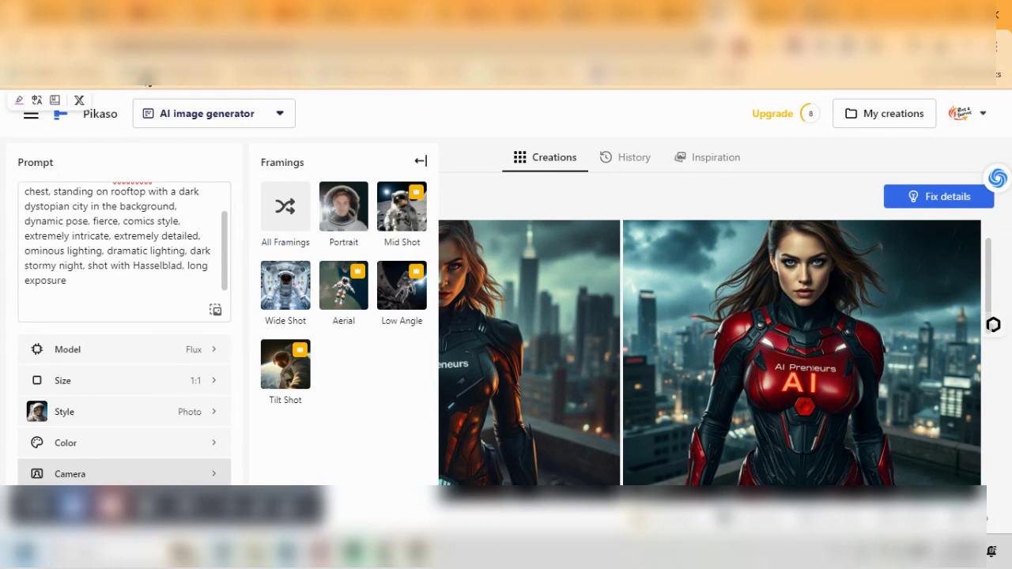
{"action": "left_click", "coordinate": [136, 348]}
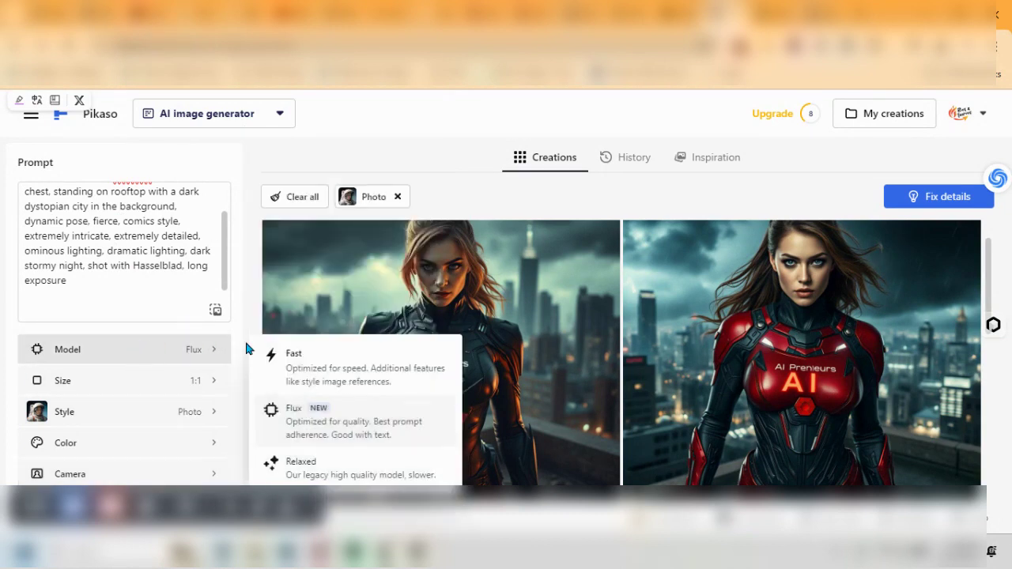
{"action": "left_click", "coordinate": [309, 427]}
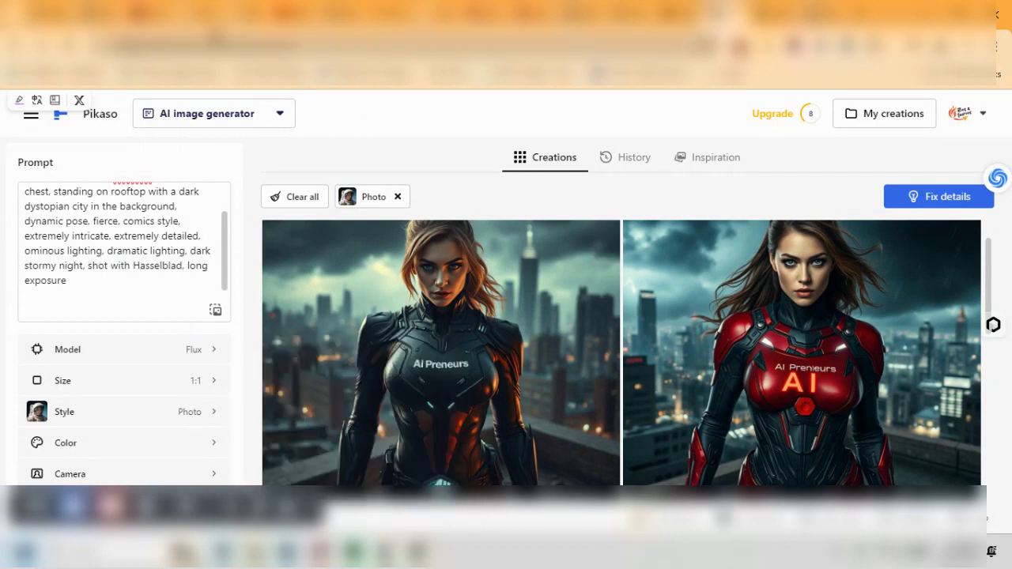
Step: Return to PromptHero, open the FLUX prompts, and look through the gallery for images whose prompts can be reused
{"action": "left_click", "coordinate": [154, 27]}
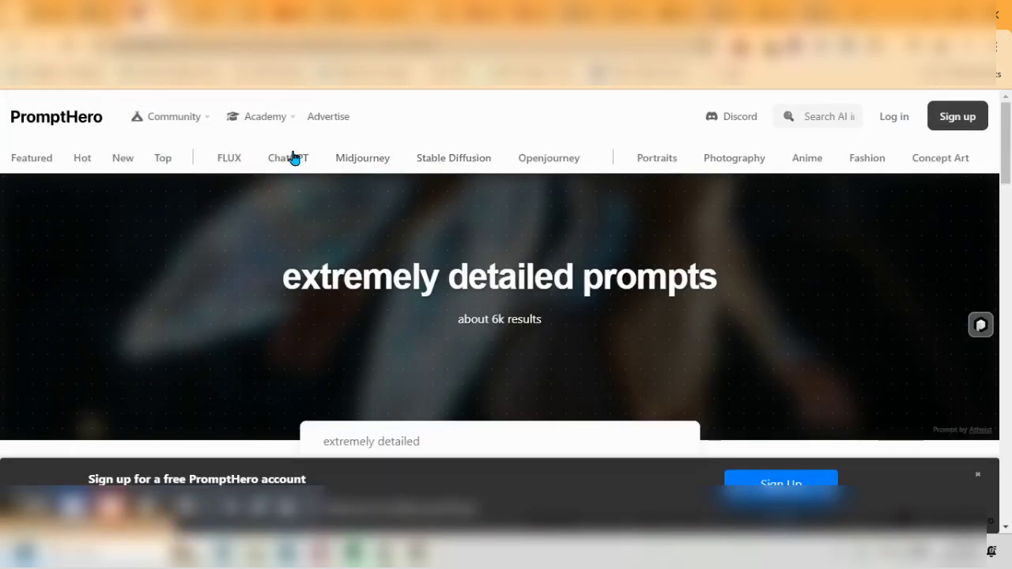
{"action": "left_click", "coordinate": [229, 159]}
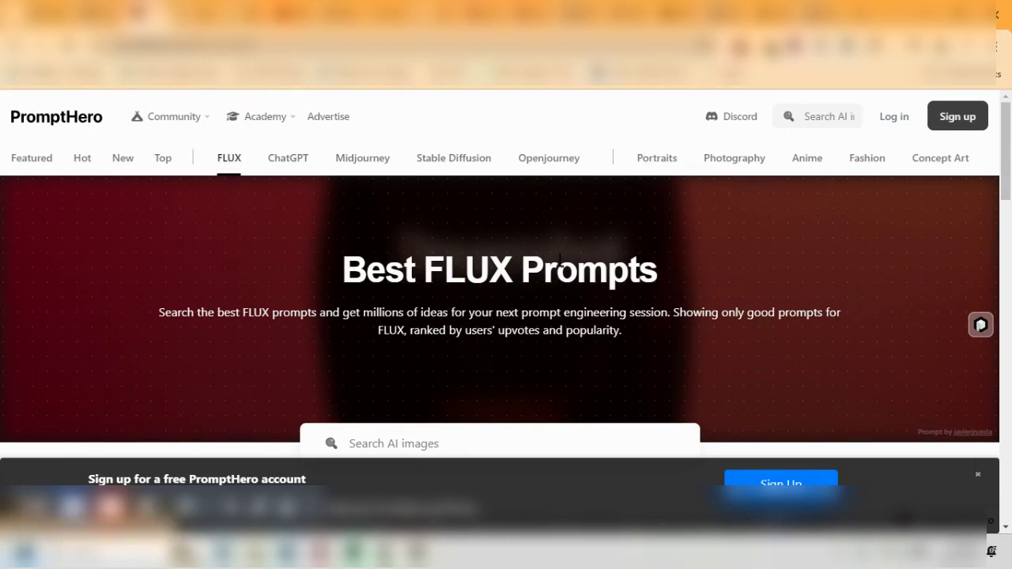
{"action": "scroll", "coordinate": [559, 264], "scroll_direction": "down", "scroll_amount": 2}
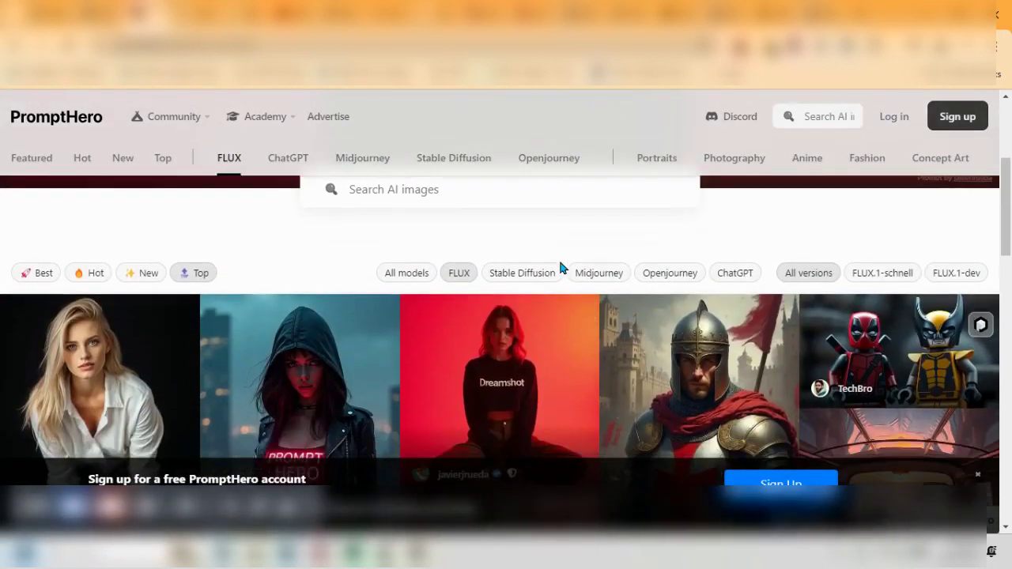
{"action": "scroll", "coordinate": [434, 292], "scroll_direction": "down", "scroll_amount": 5}
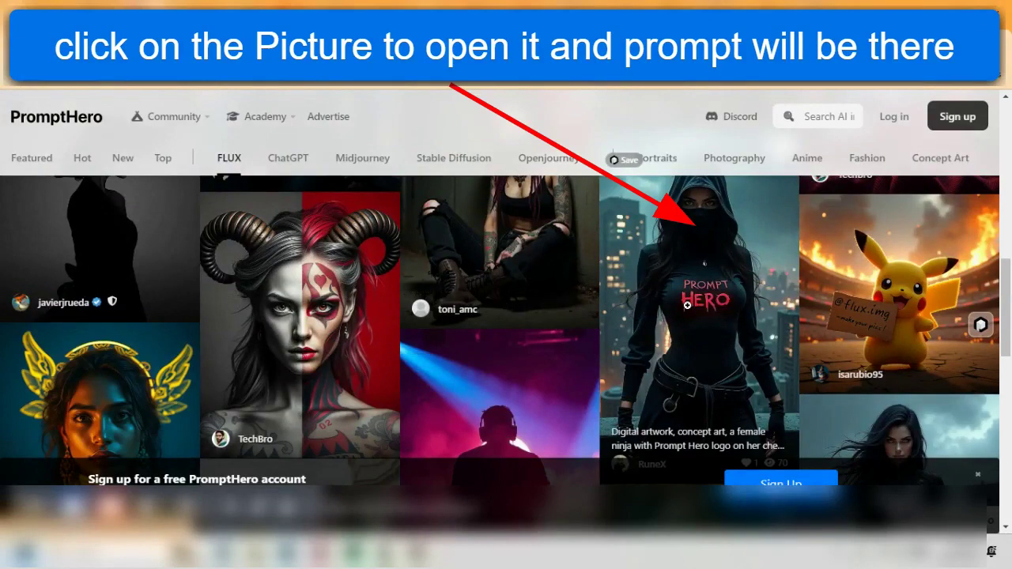
{"action": "scroll", "coordinate": [687, 305], "scroll_direction": "down", "scroll_amount": 7}
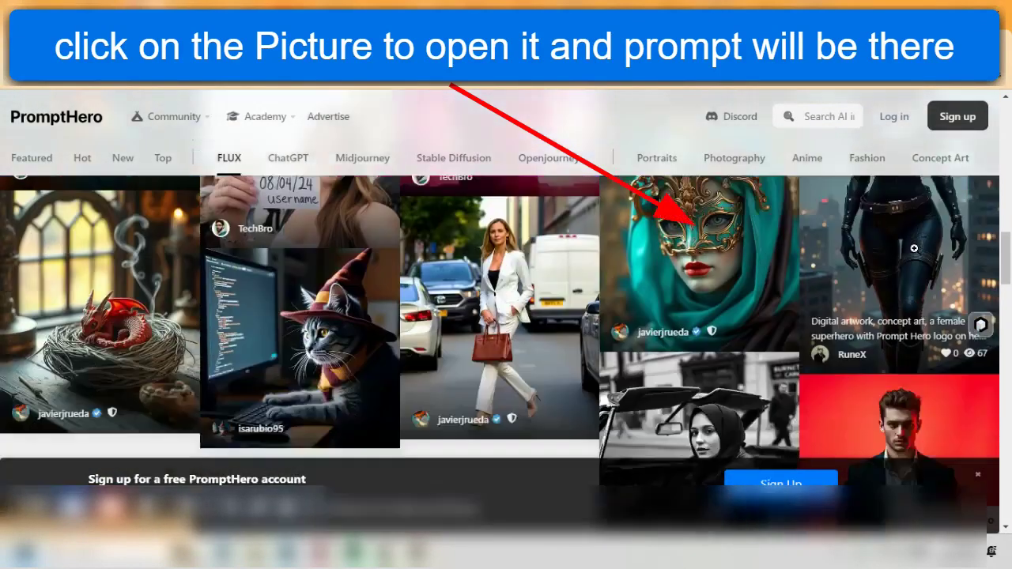
{"action": "scroll", "coordinate": [913, 248], "scroll_direction": "up", "scroll_amount": 6}
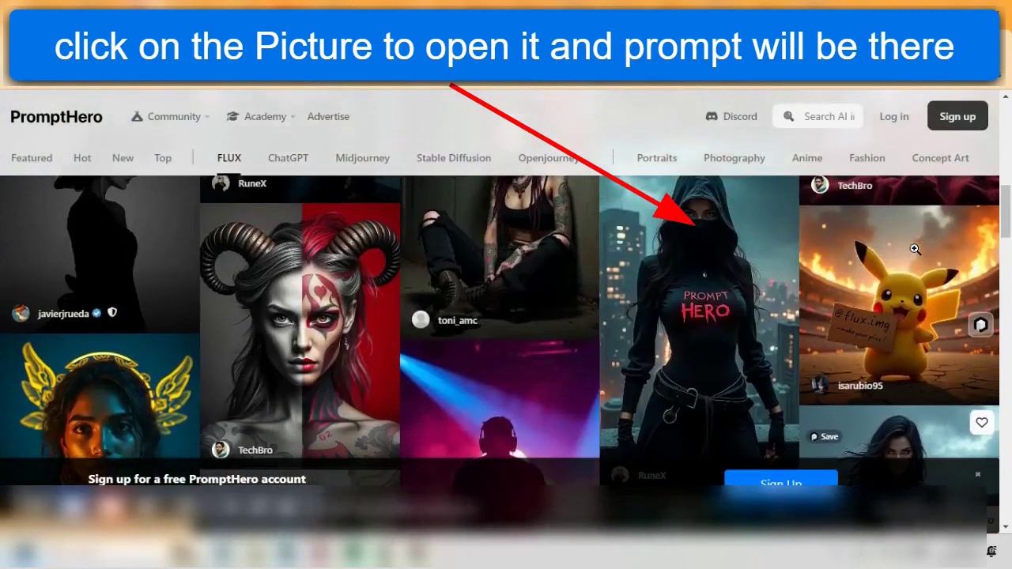
{"action": "scroll", "coordinate": [914, 248], "scroll_direction": "up", "scroll_amount": 3}
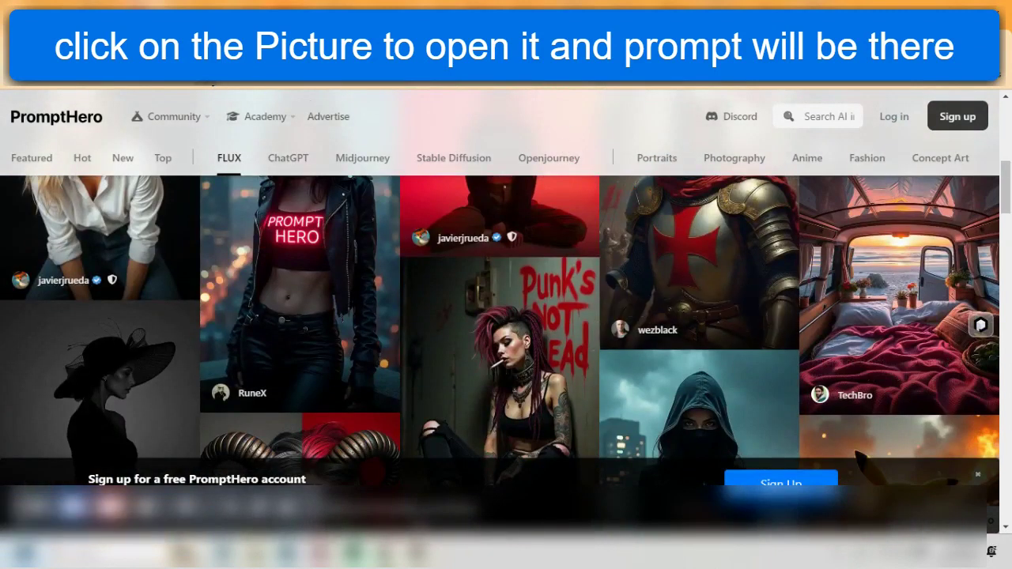